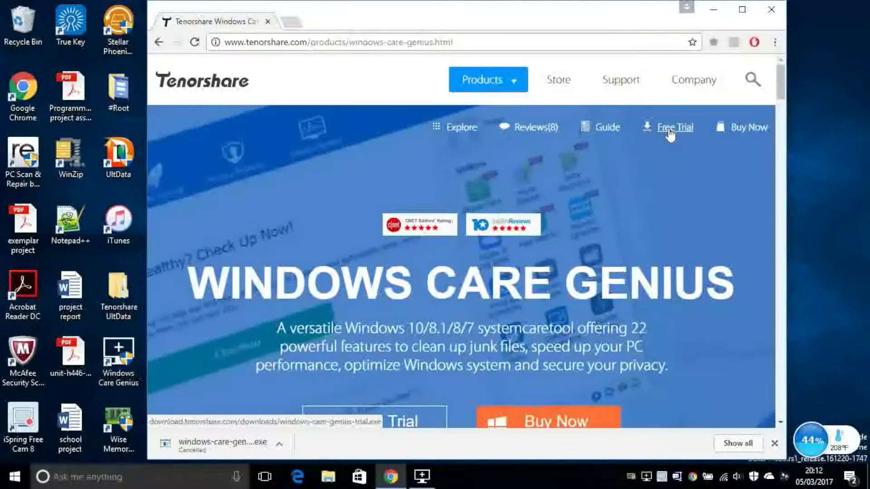
- Follow Buy Now to the Windows Care Genius store page listing license prices
click(747, 128)
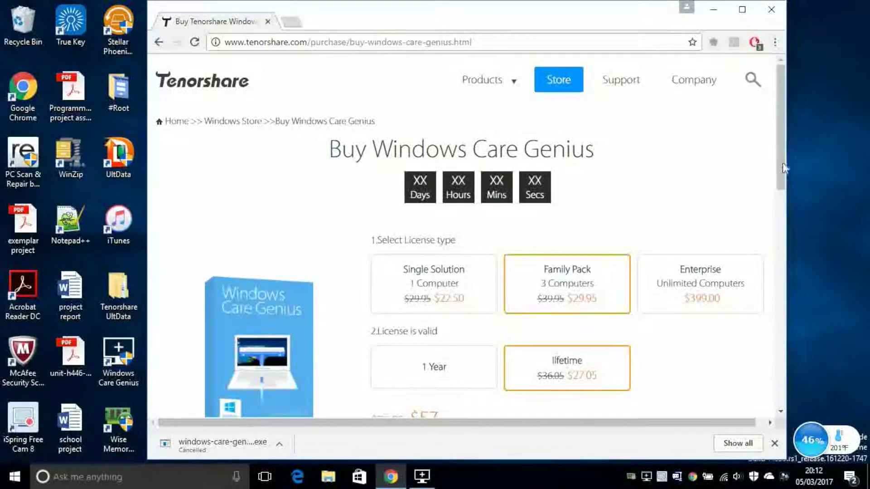
- Scroll through the license prices, then minimize Chrome to reveal Windows Care Genius
drag(782, 162, 783, 219)
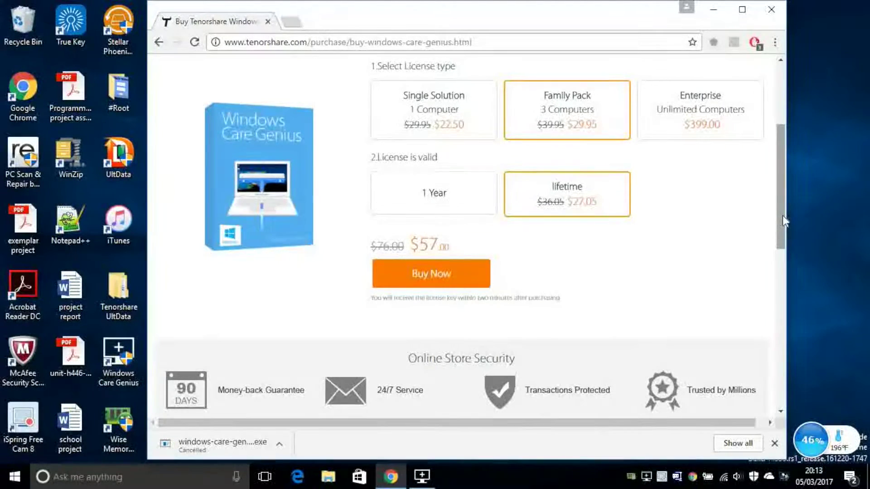
drag(781, 200, 775, 119)
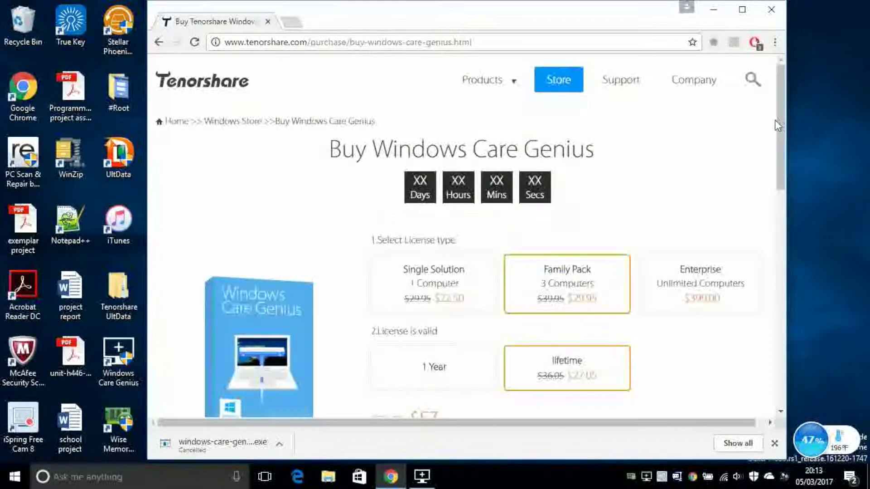
click(714, 11)
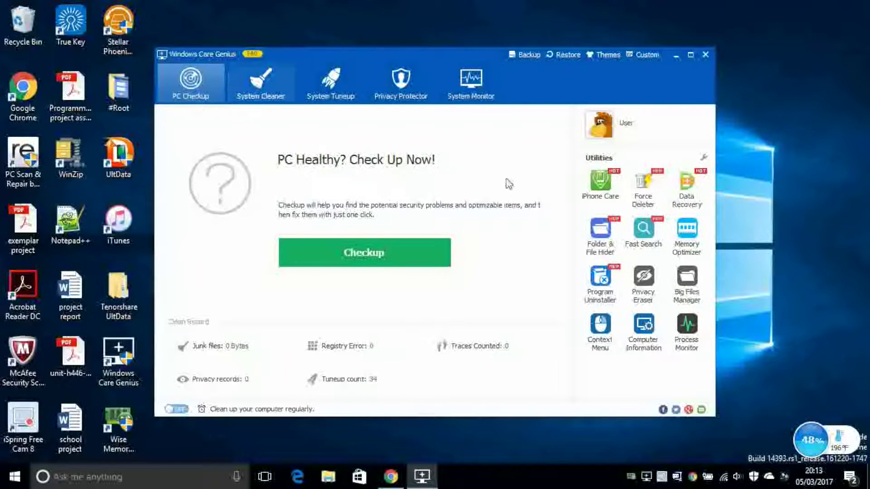
- Run the PC Checkup scan, giving health index 2.9 and 5849 problems
click(375, 266)
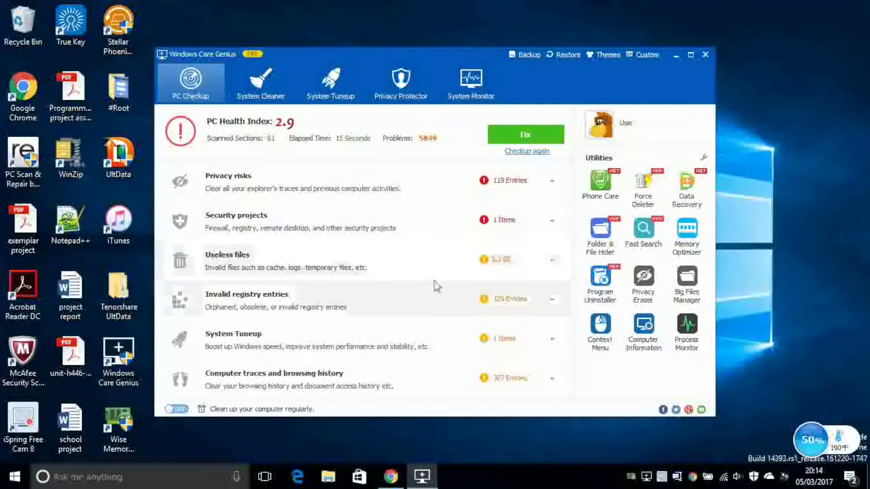
- Expand the Useless files entry to review its categories, then collapse it
click(553, 262)
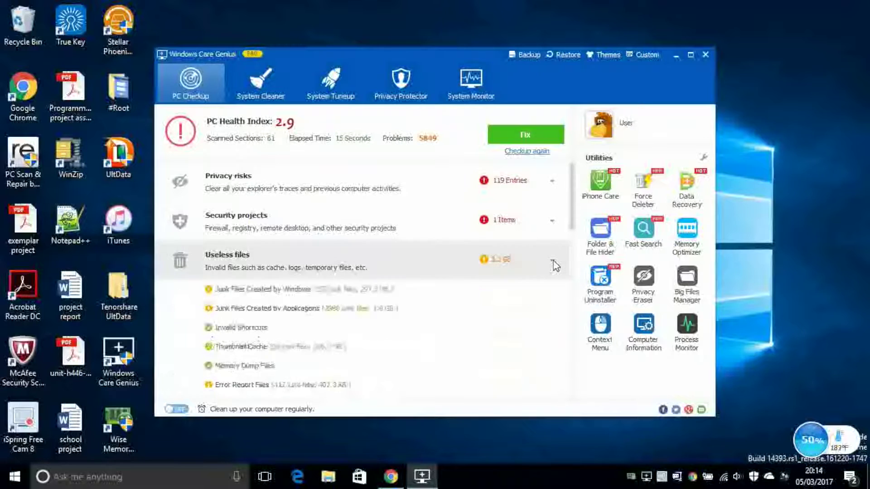
drag(574, 213, 560, 341)
click(560, 340)
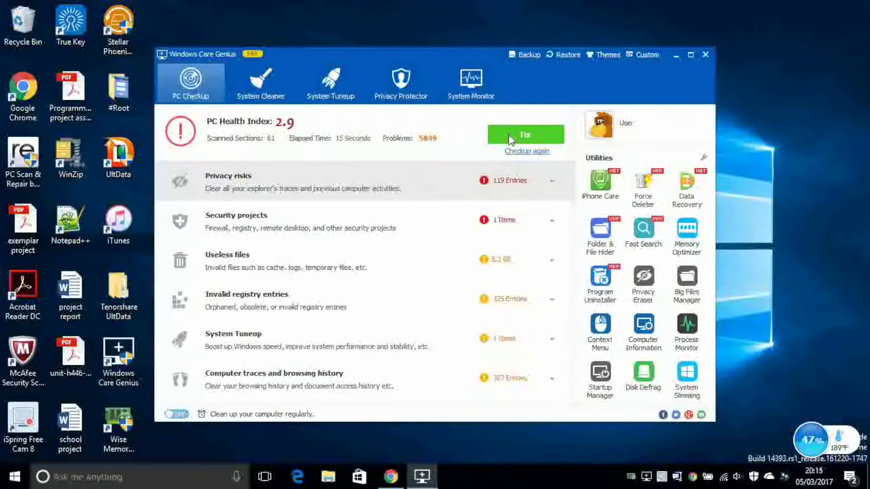
- Fix all checkup problems, letting Chrome close, and run a Registry Cleaner scan
click(511, 135)
click(405, 256)
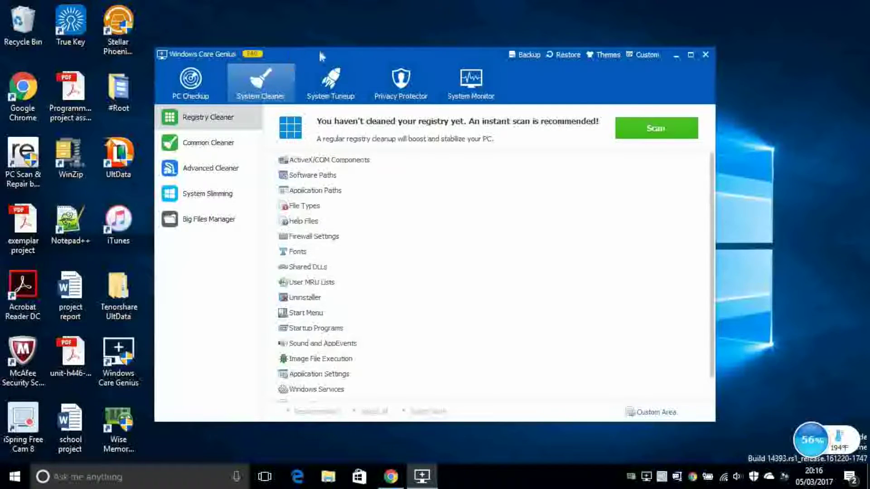
click(661, 122)
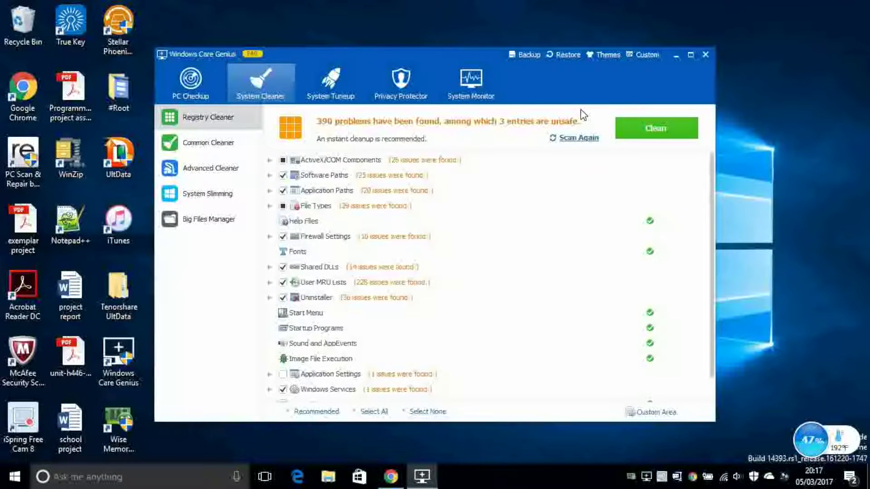
- Review the 390 registry problems, including 3 unsafe entries, then switch to Common Cleaner
drag(714, 193, 721, 252)
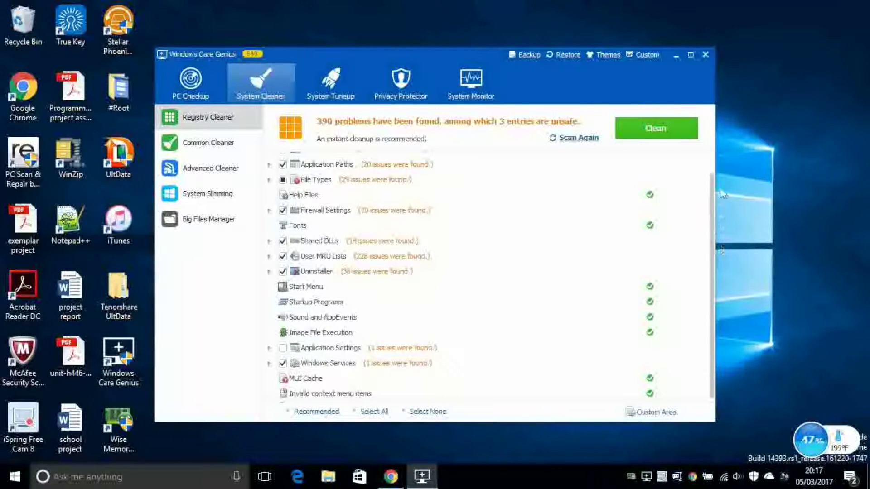
drag(721, 190, 712, 165)
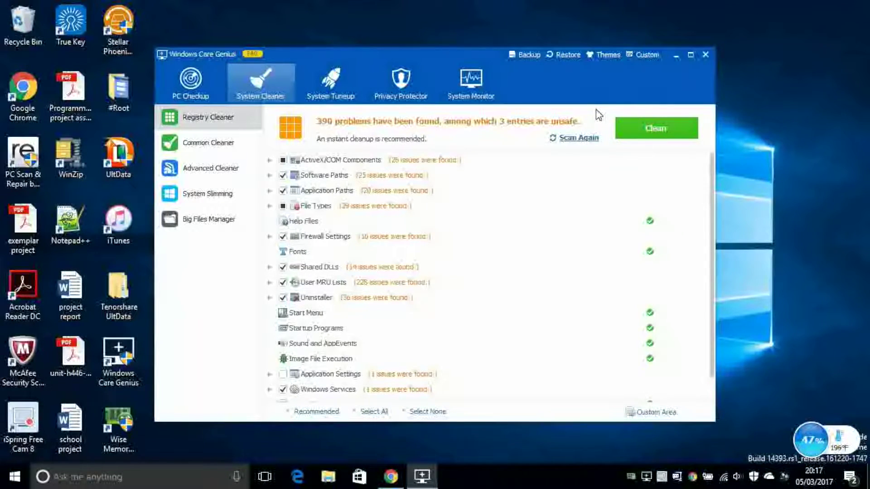
click(249, 147)
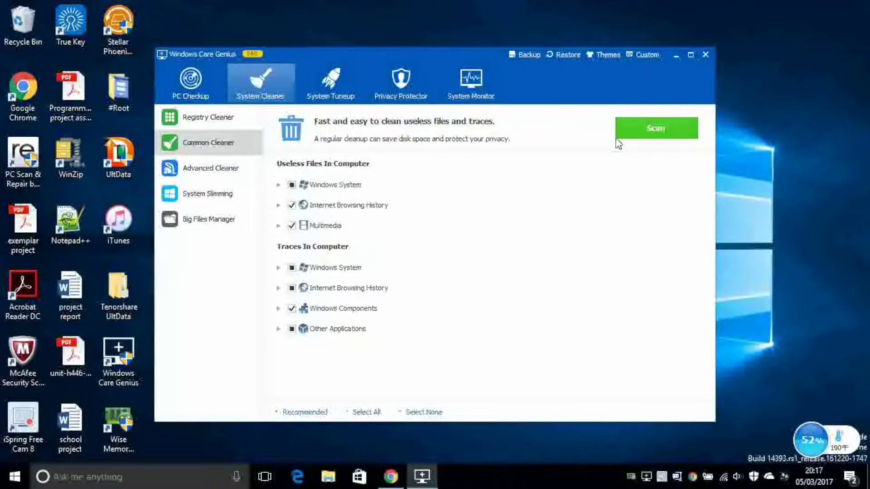
- Move from Common Cleaner to Advanced Cleaner, set to Local Hard Drives (C:\)
click(218, 169)
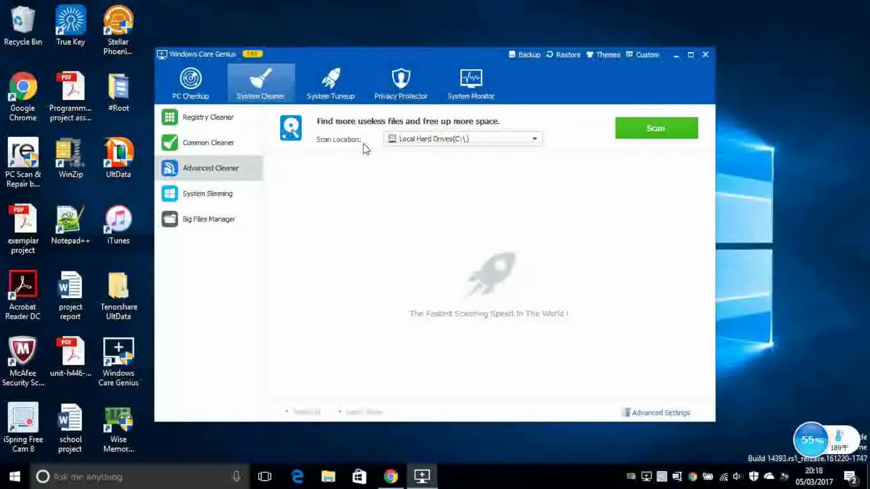
- Switch to System Slimming, which finds 4 removable items totalling 258.0 MB
click(229, 199)
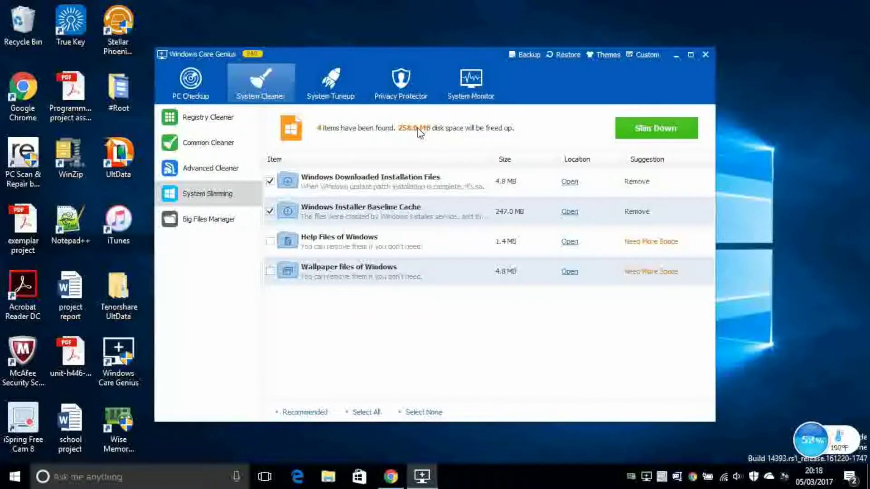
- Leave the 258.0 MB System Slimming results and switch to Big Files Manager
click(233, 226)
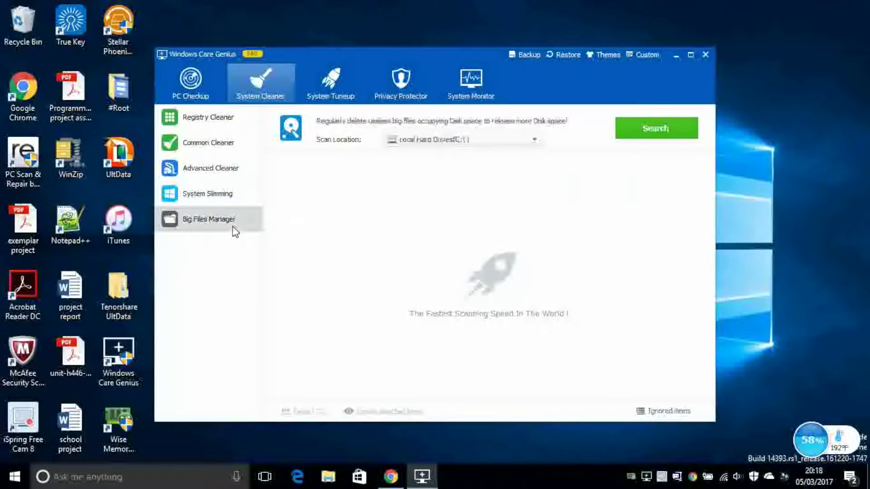
- Search C: for big files (25 found, 1.6 GB), leave none marked, then open System Tuneup
click(660, 125)
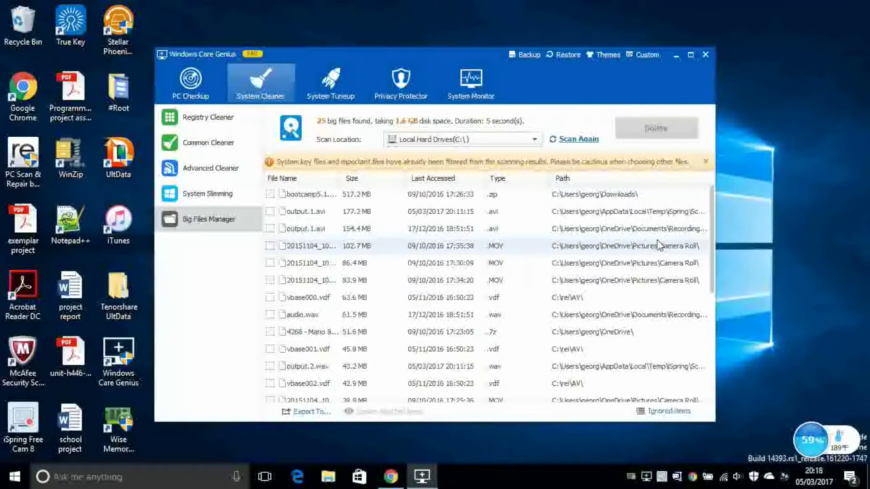
click(270, 194)
click(270, 211)
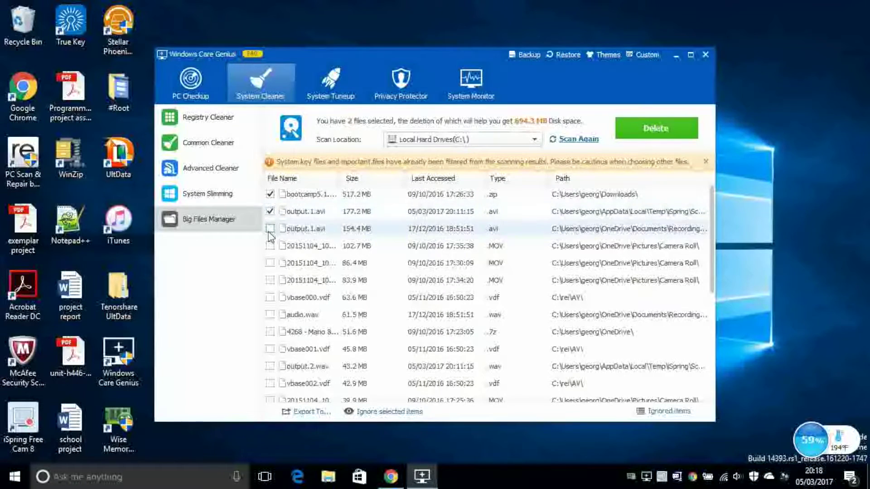
click(270, 229)
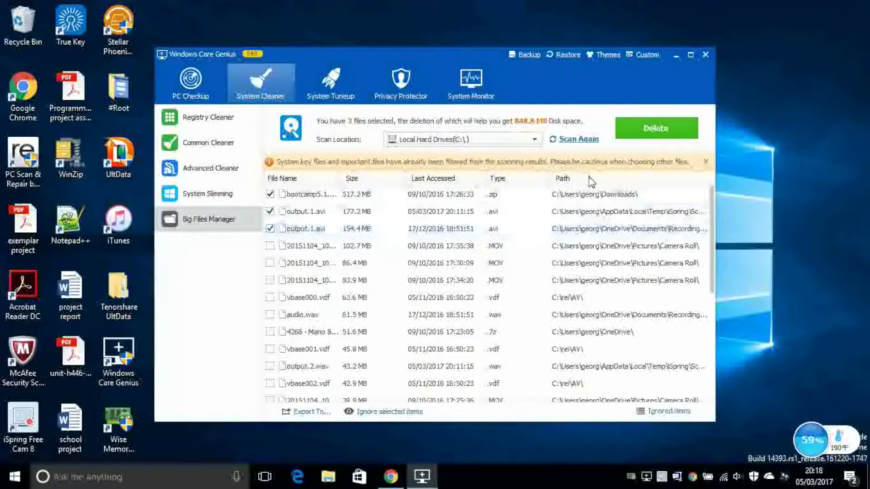
click(270, 229)
click(270, 194)
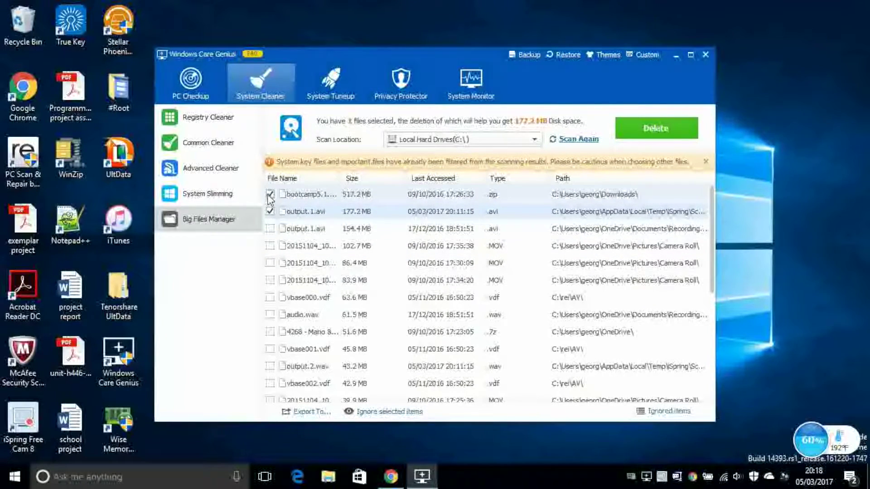
click(271, 211)
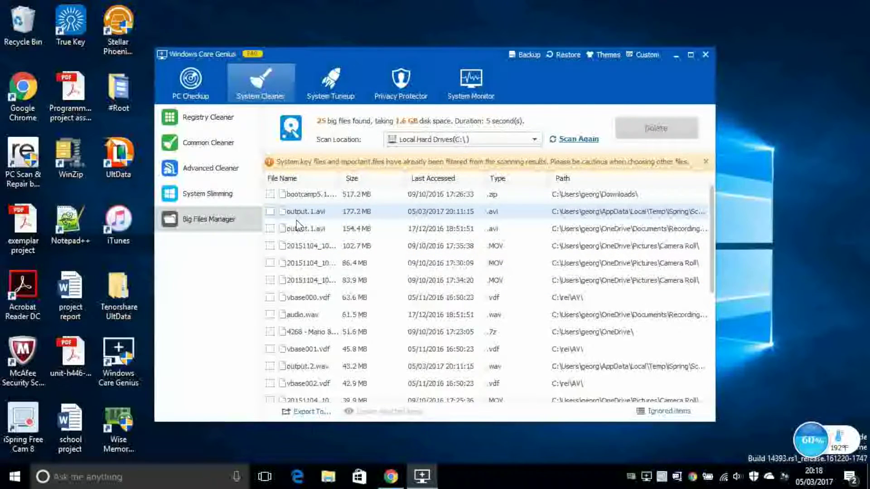
click(346, 84)
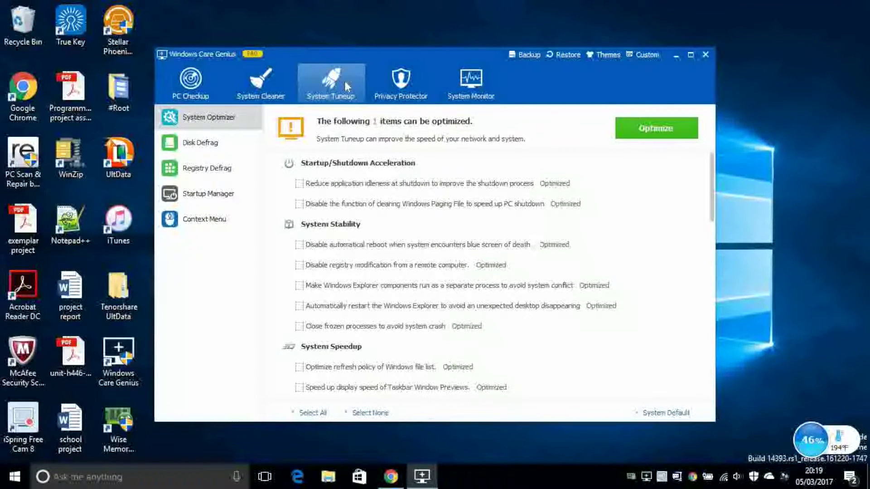
- Optimize the pending System Tuneup item, then move to Disk Defrag for Local Disk (C:)
click(665, 129)
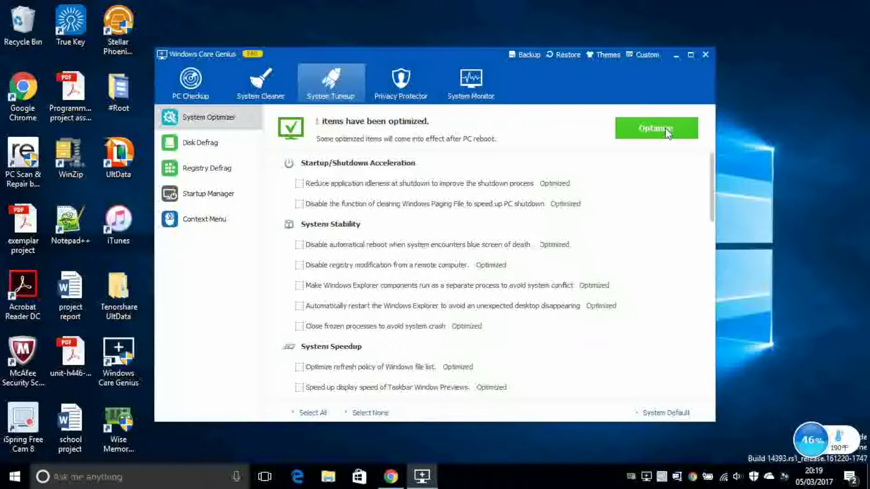
click(213, 143)
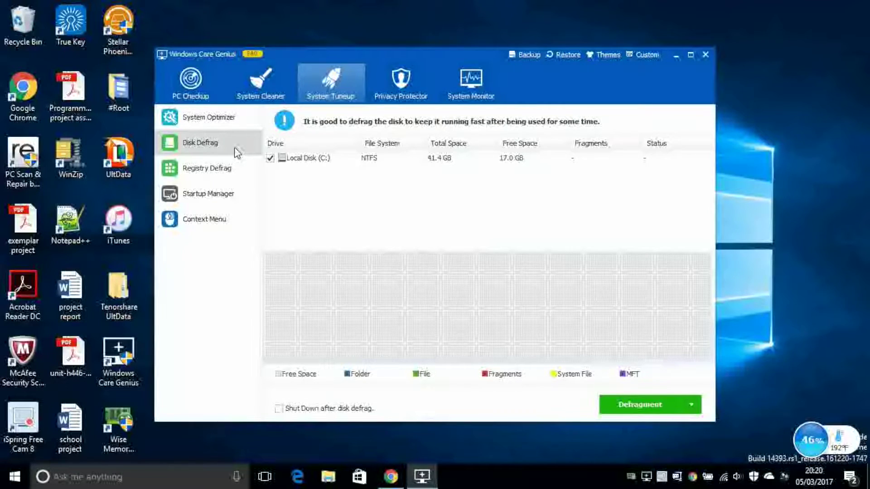
- Run Registry Defrag analysis (9.20% optimization rate), then show the Startup Manager list with OneDrive
click(254, 174)
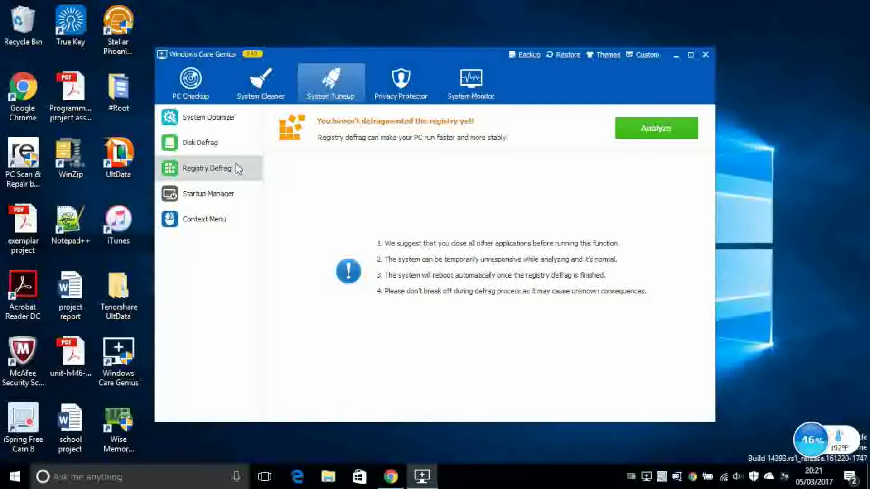
click(669, 127)
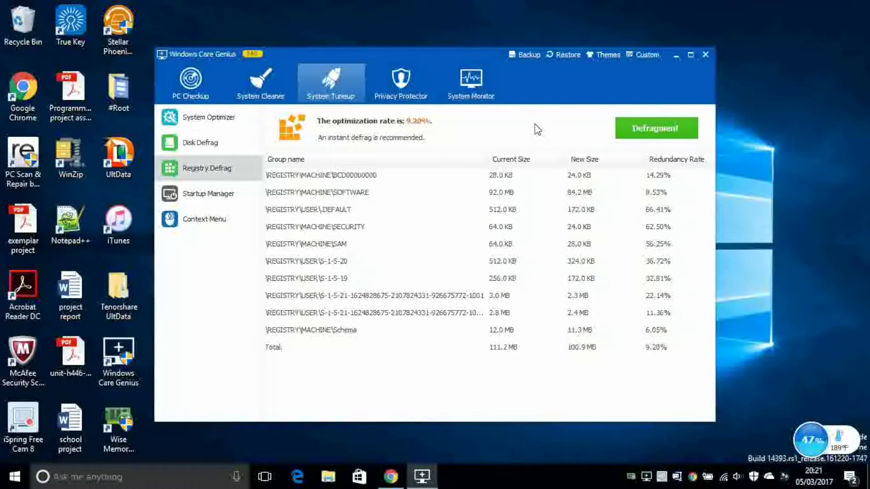
click(222, 197)
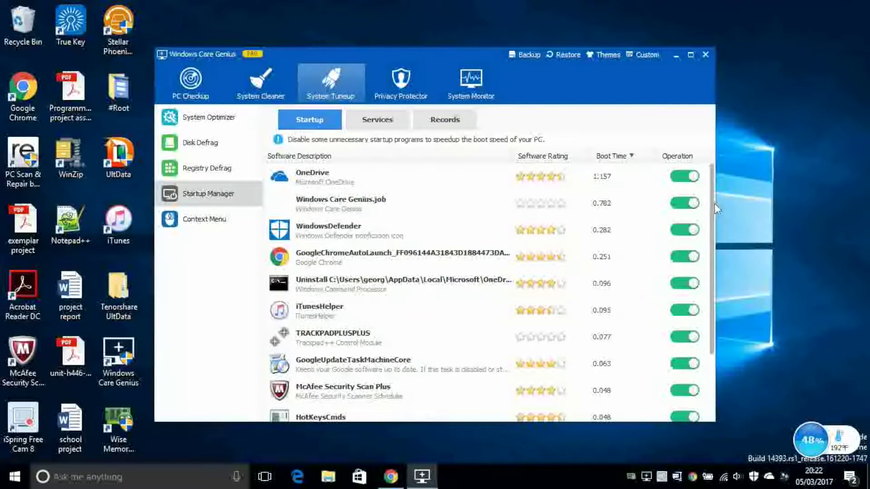
- Scroll through the enabled startup programs, then go to the Privacy Eraser page showing the computer clean
scroll(713, 198, down, 3)
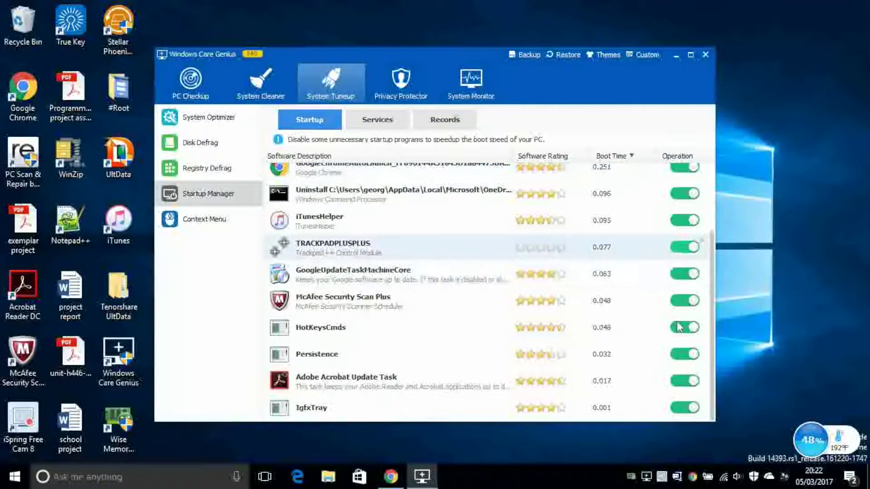
click(431, 86)
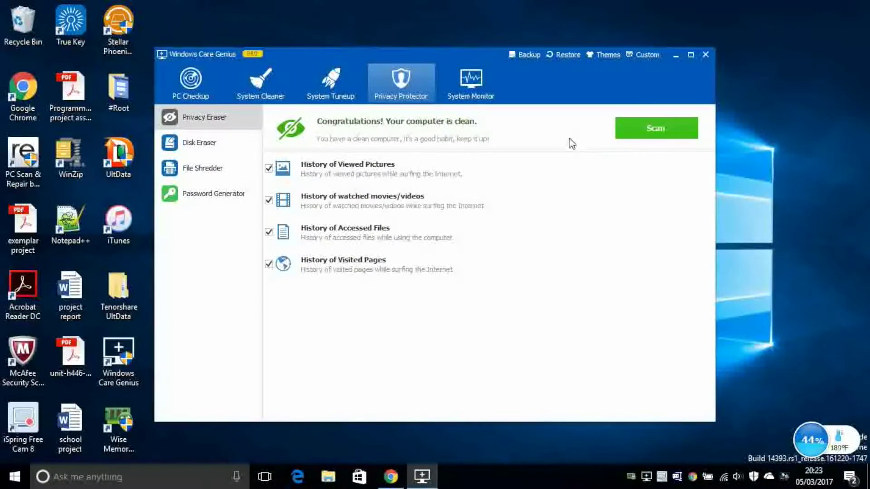
click(217, 149)
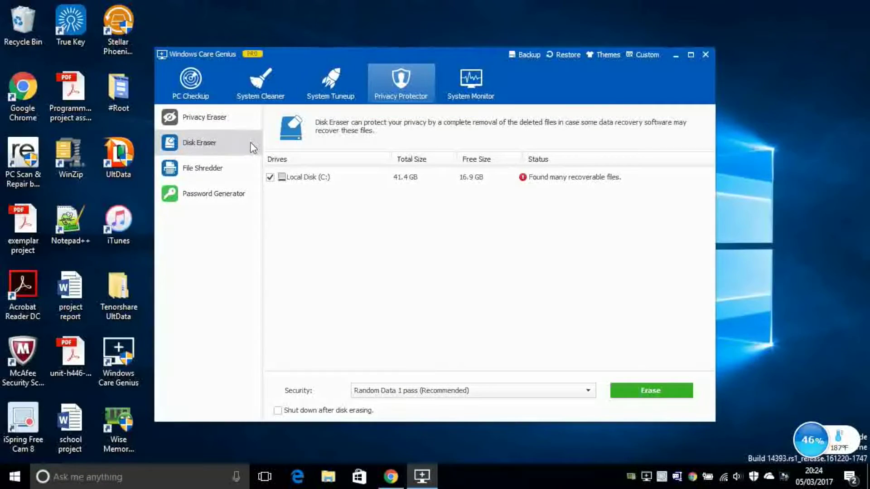
- Check the Disk Eraser's secure erase method options, then switch to the Password Generator page
click(486, 390)
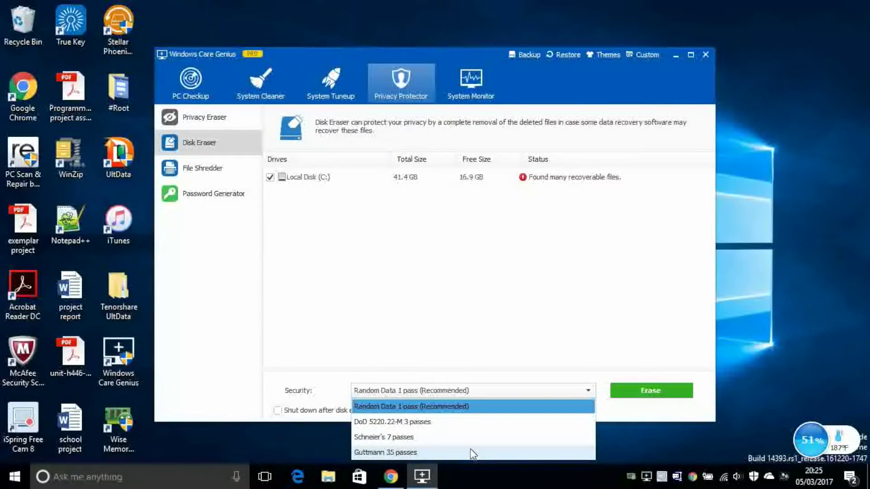
click(238, 197)
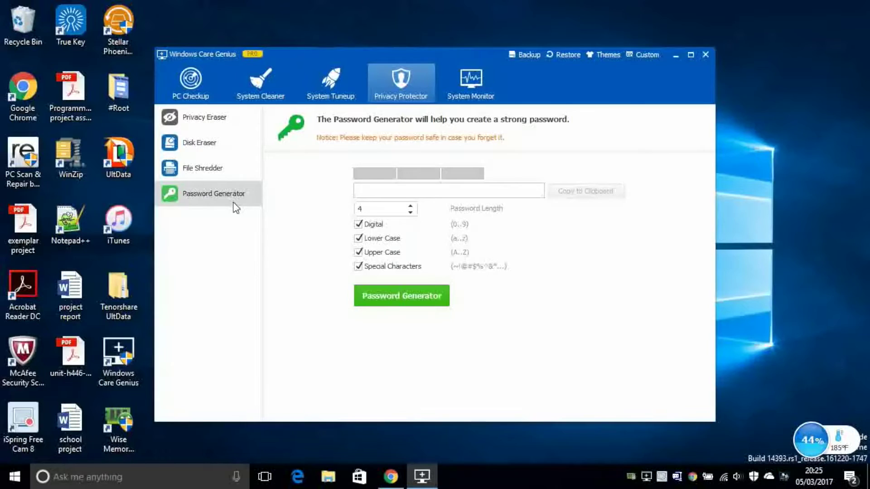
- Enter a test password that gets rated Strong, then open System Monitor's Process Monitor with 92 processes
click(394, 191)
text(djnslfew8fhd)
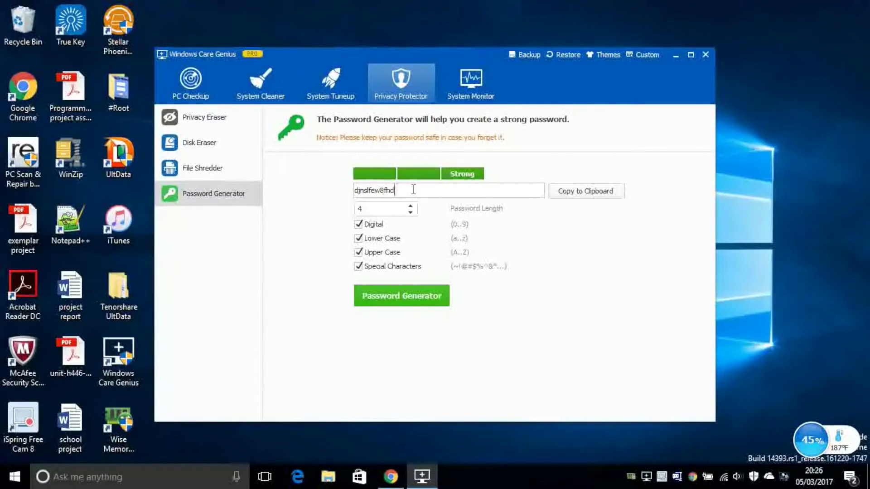
click(491, 76)
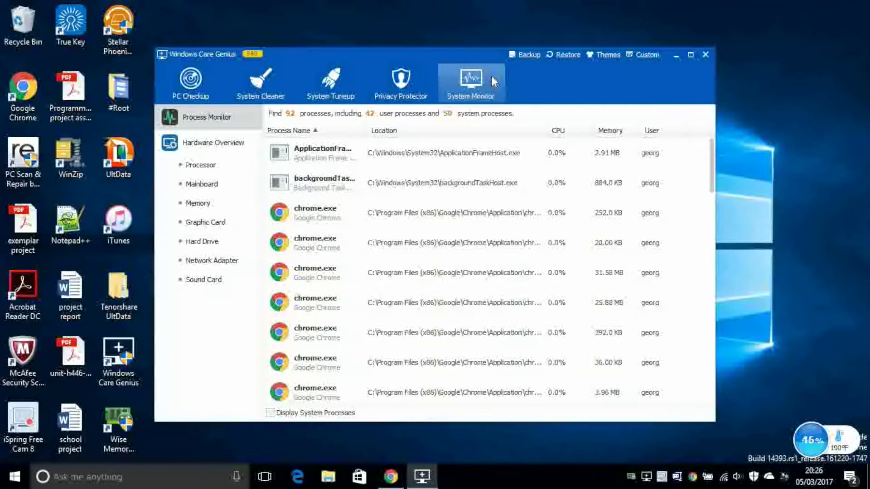
- Sort processes by CPU, inspect freecam.exe's actions, then return to PC Checkup showing 125 invalid registry entries
drag(715, 175, 727, 392)
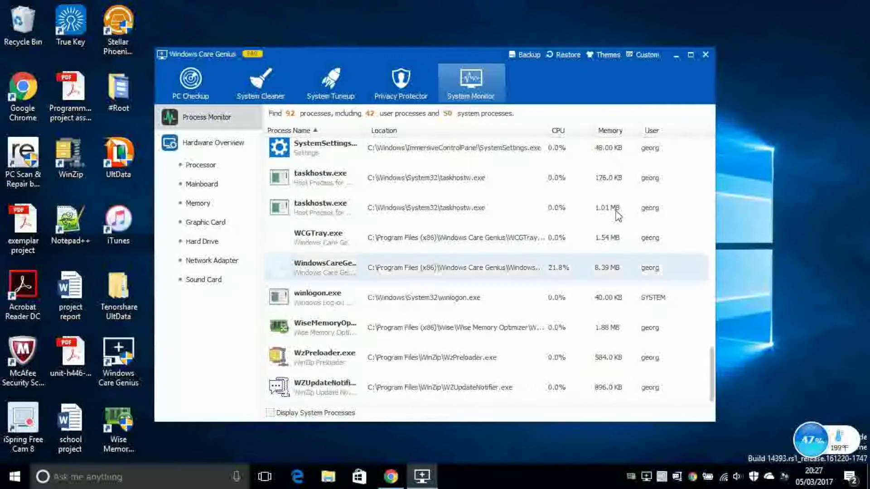
click(574, 132)
scroll(544, 159, up, 10)
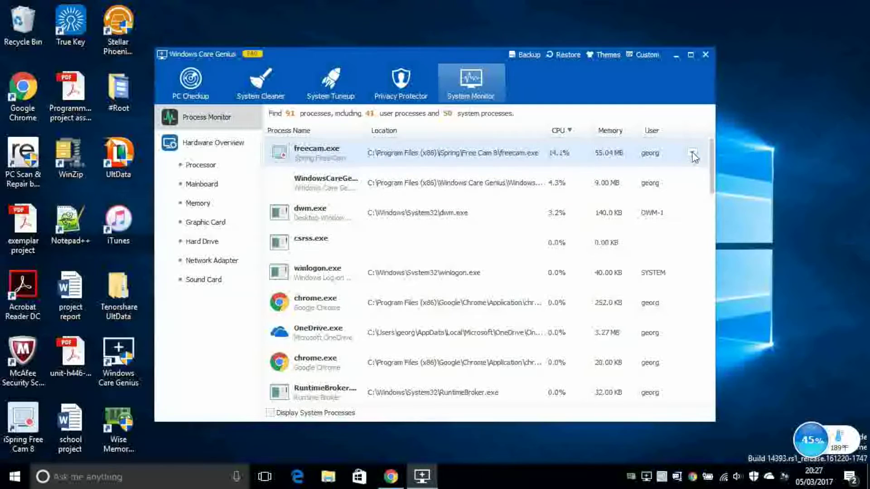
right_click(693, 155)
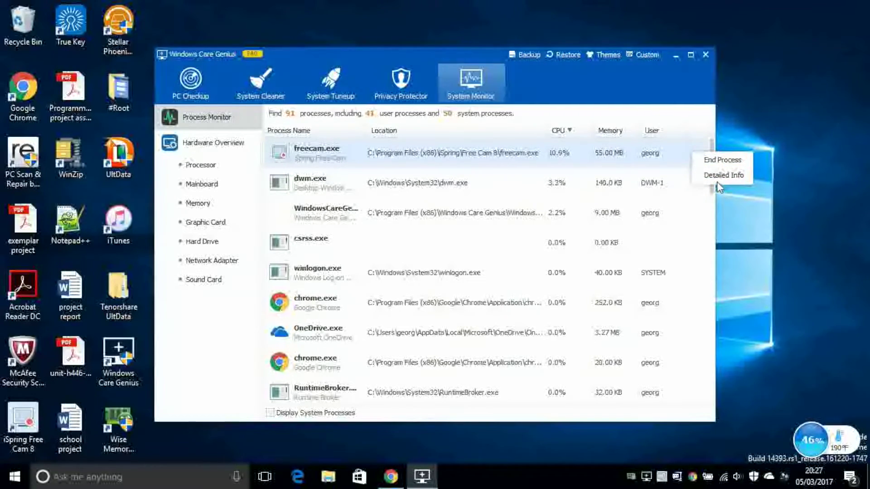
click(228, 152)
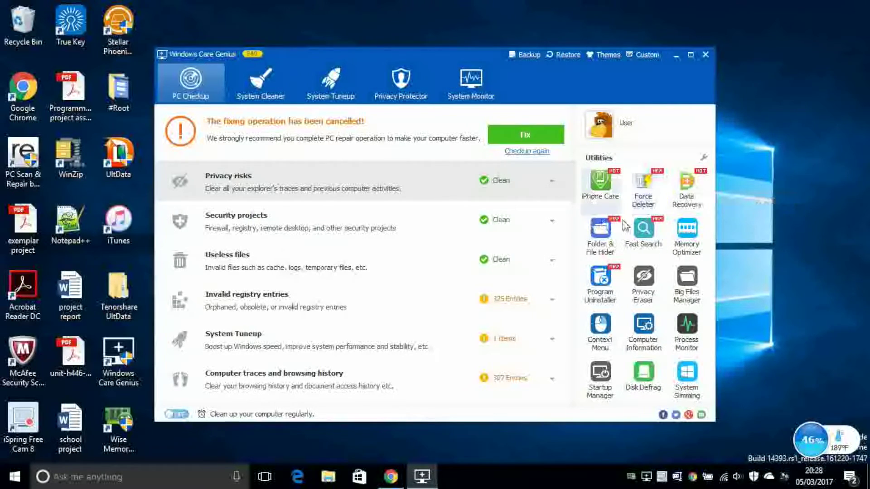
- Optimize memory with Wise Memory Optimizer, cutting used RAM to about 1250 MB, then close it
click(691, 259)
click(437, 314)
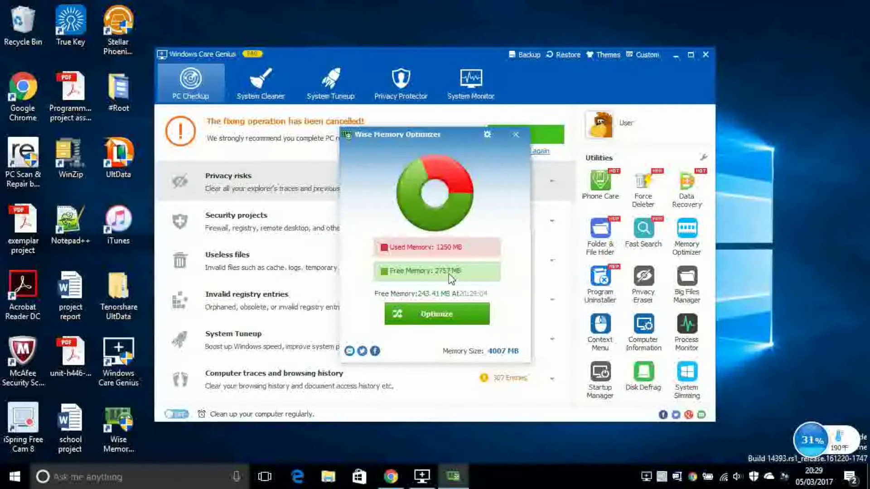
click(516, 135)
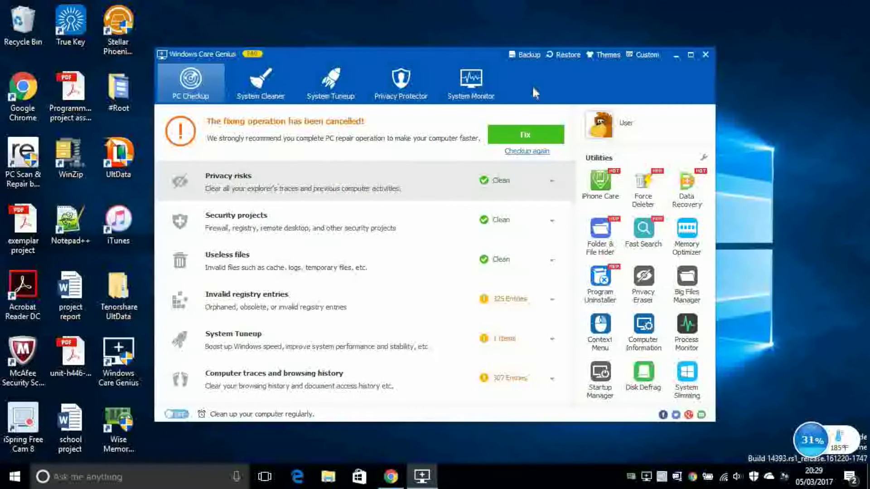